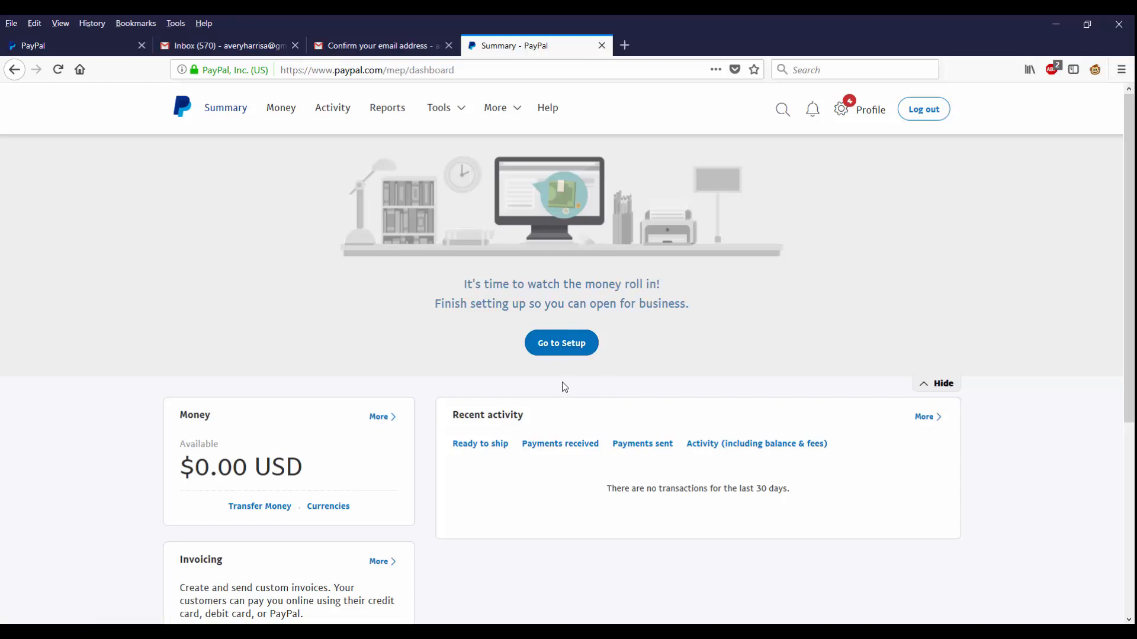
- Start the business account setup and choose getting paid on your website as the payment method
click(568, 350)
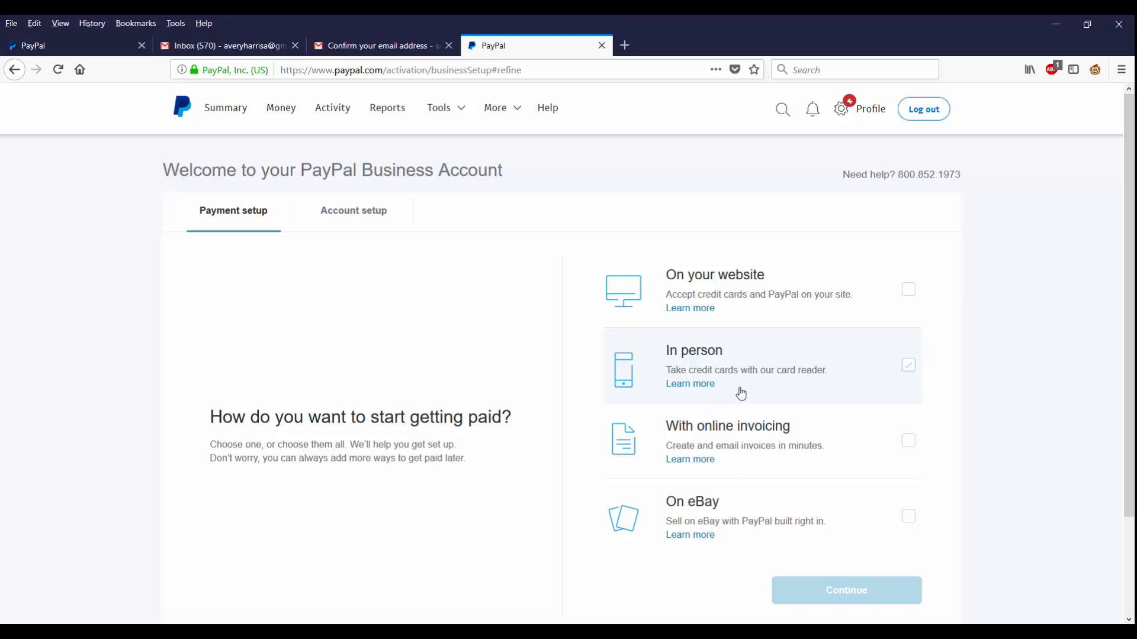
scroll(312, 437, down, 1)
scroll(311, 437, down, 2)
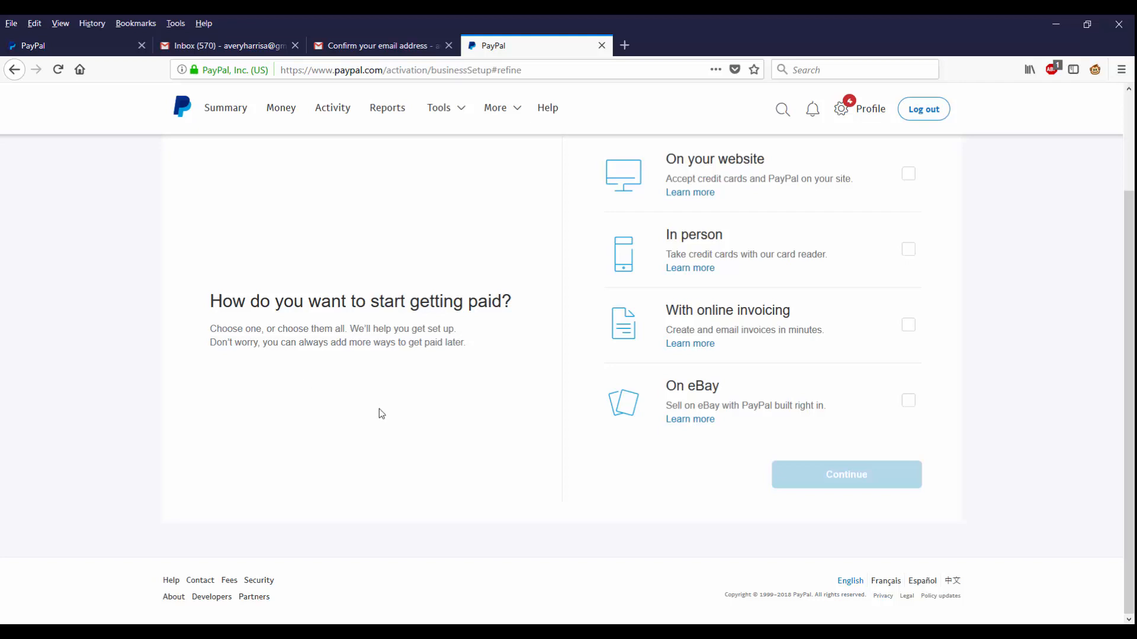
scroll(379, 410, up, 2)
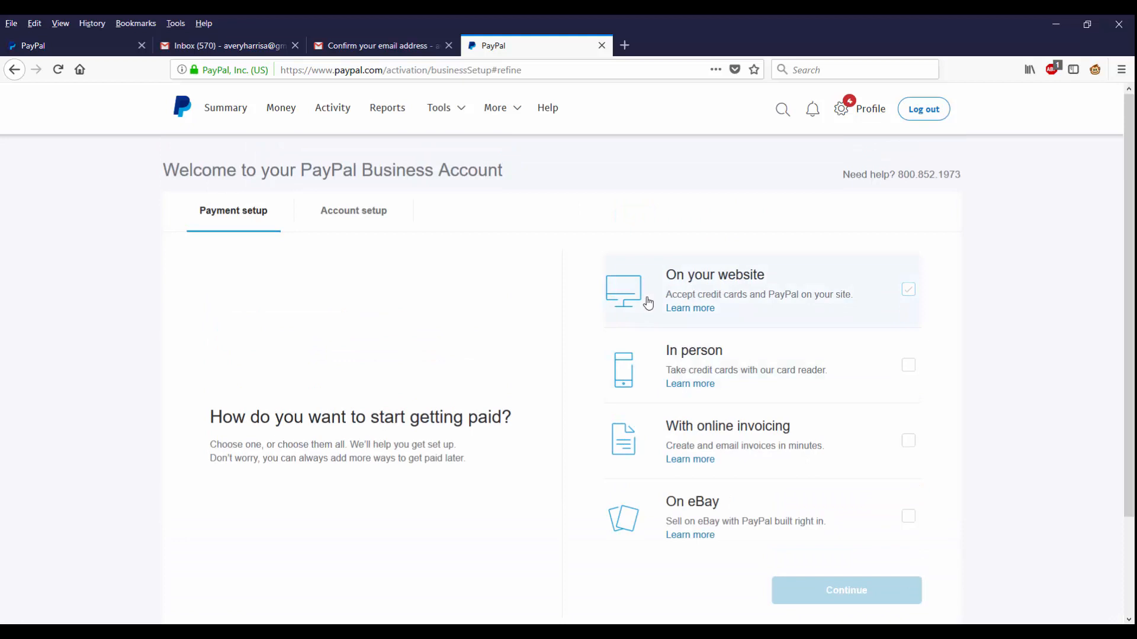
click(615, 283)
scroll(829, 503, down, 2)
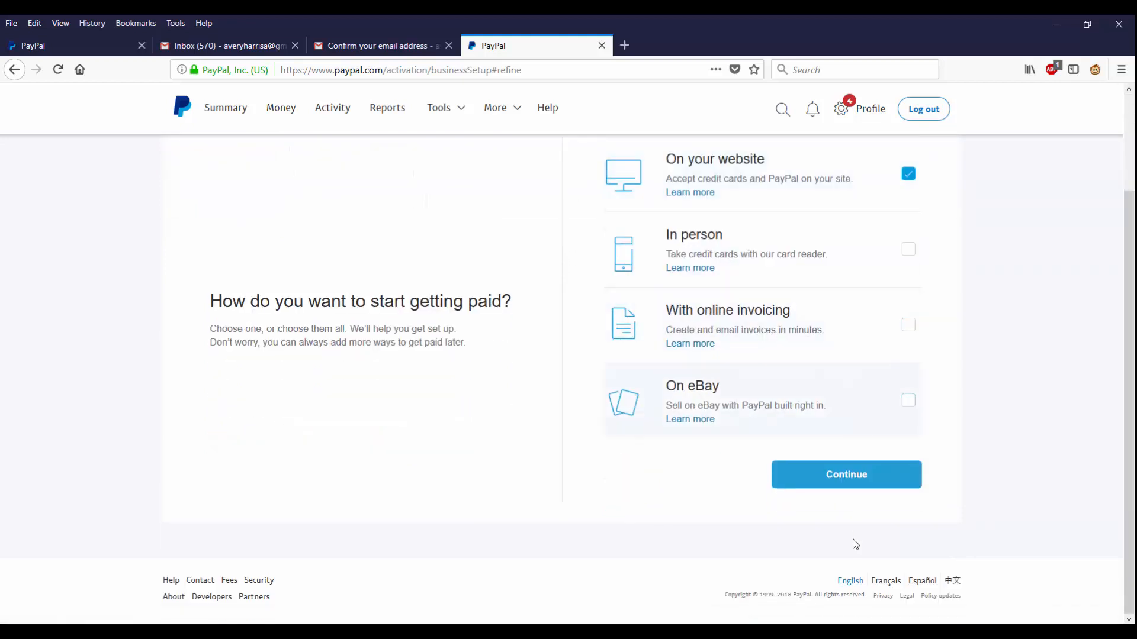
click(850, 484)
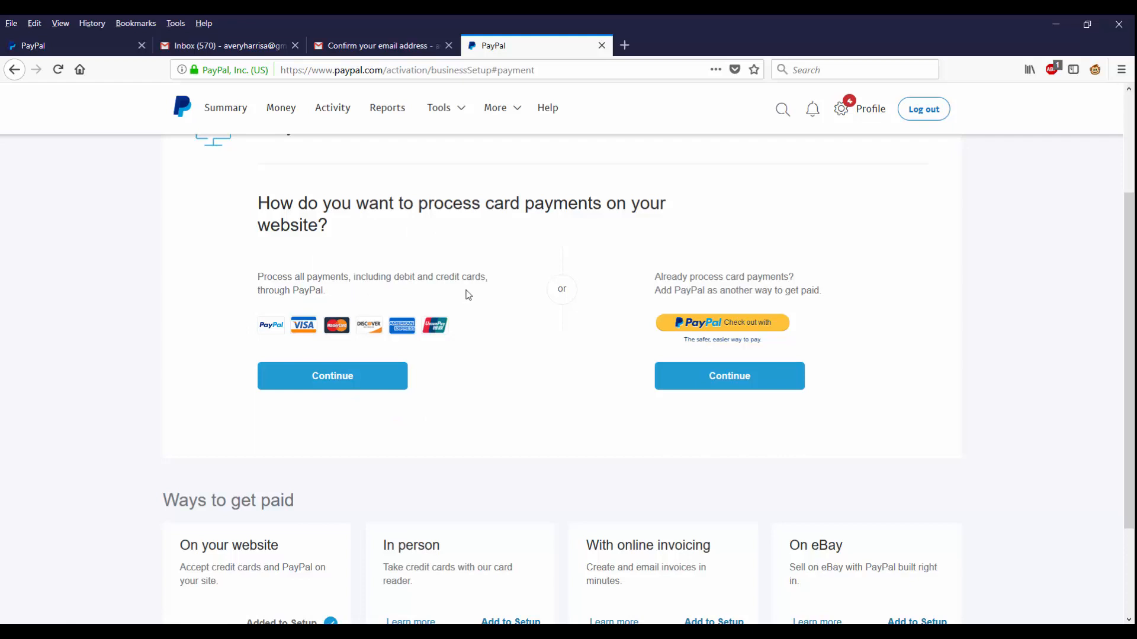
- Choose to process all payments through PayPal and expand the details of Option A, the integrated e-commerce solution
click(346, 382)
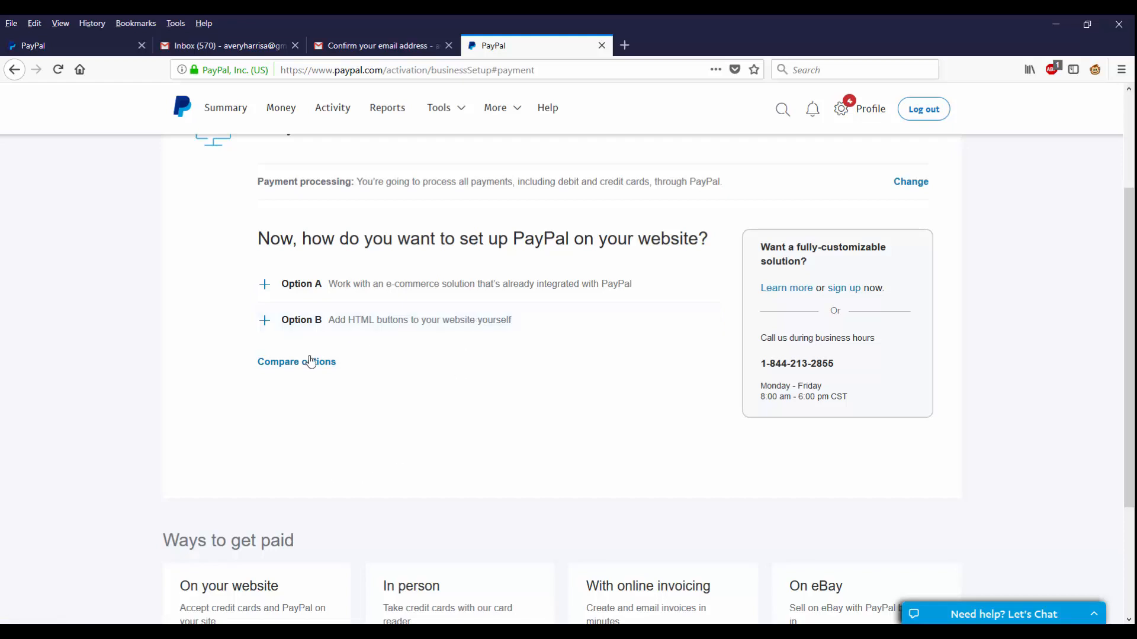
click(292, 286)
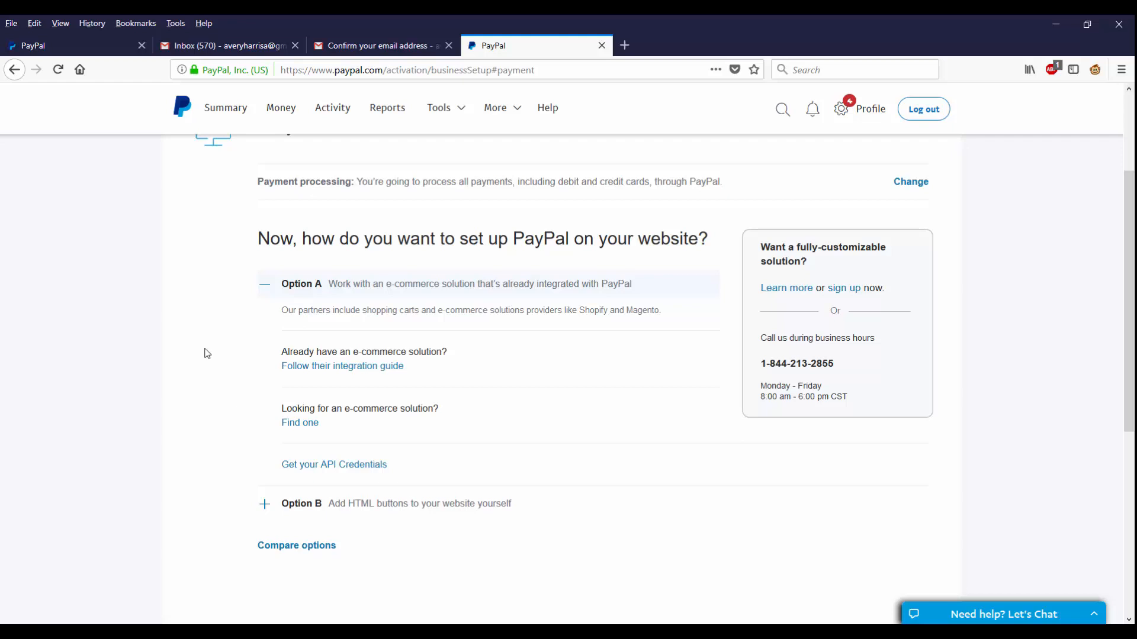
scroll(386, 361, down, 3)
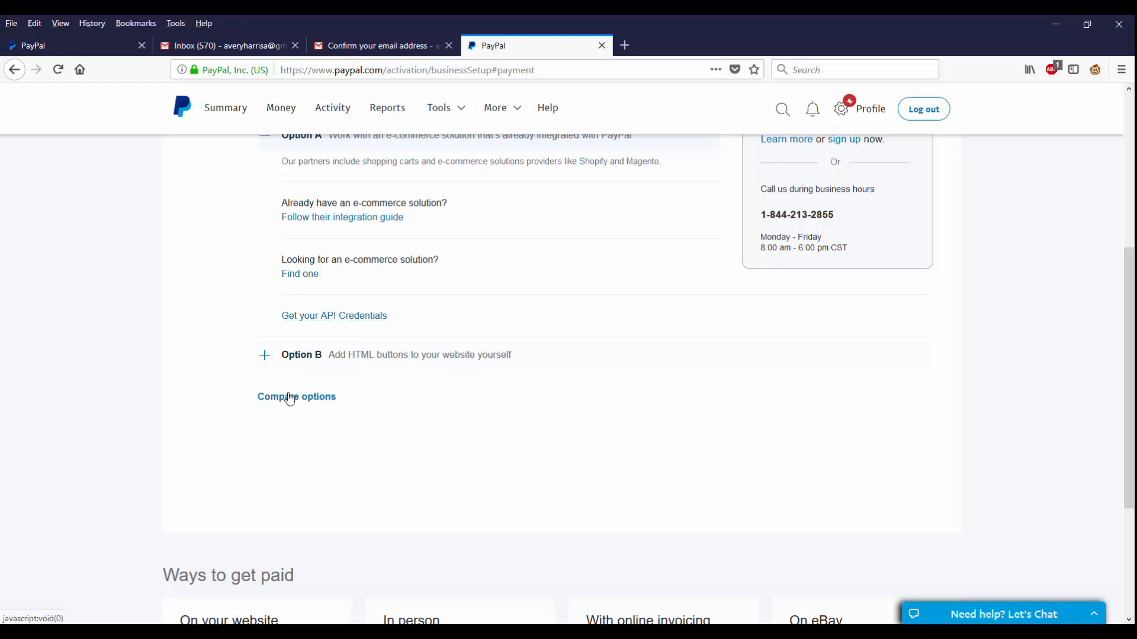
- Expand Option B for adding HTML buttons yourself and open the page for creating a new payment button
click(277, 357)
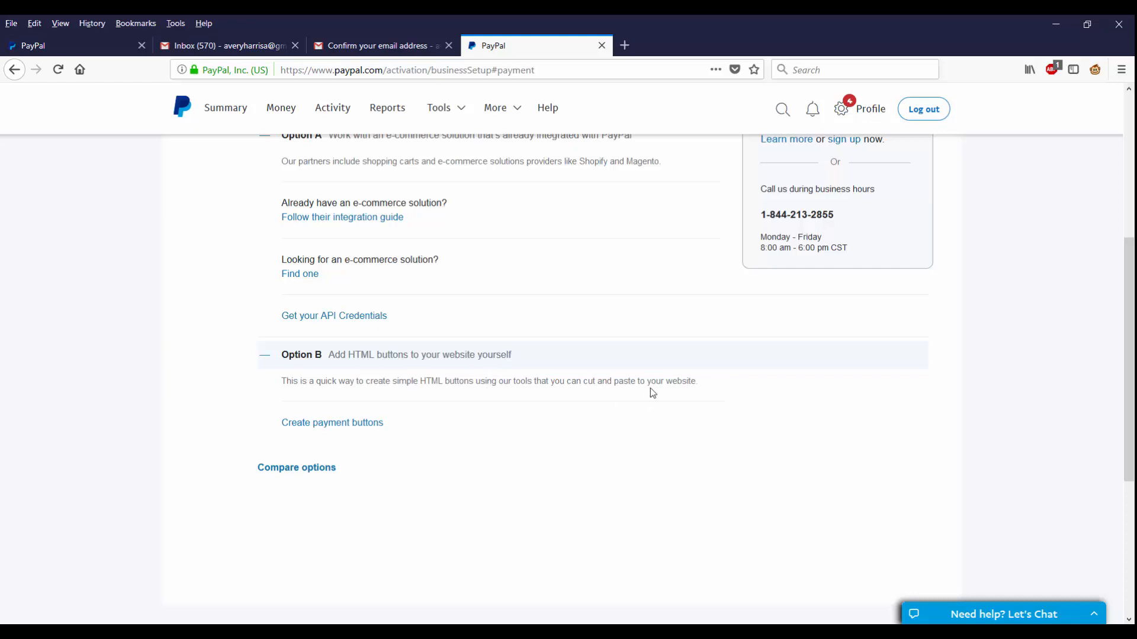
click(360, 422)
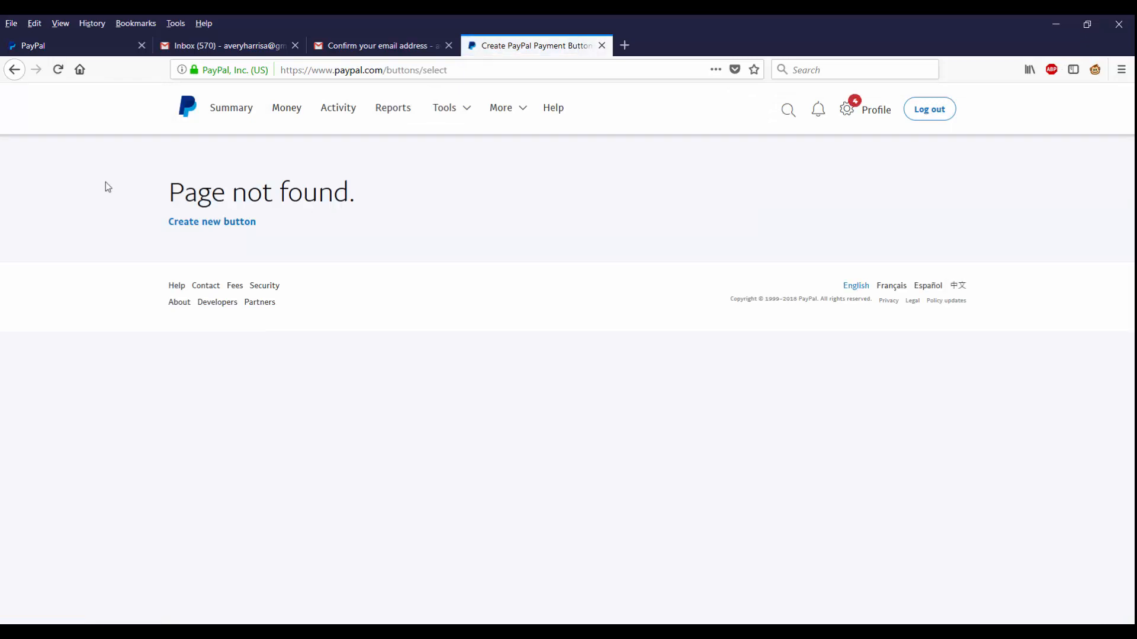
click(179, 224)
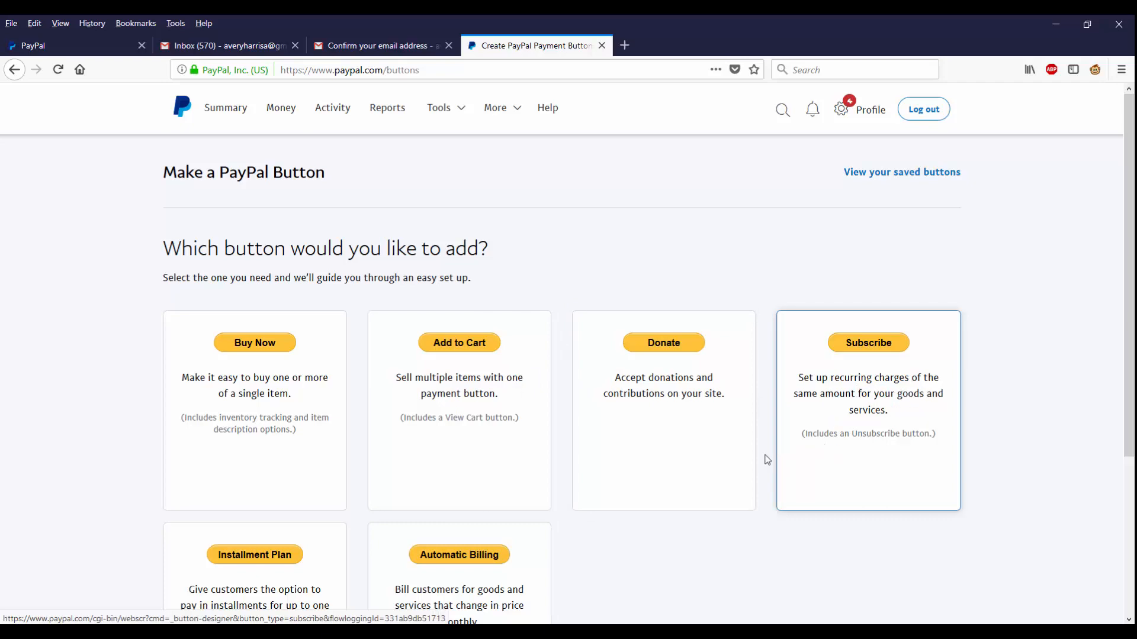
- Start creating a Buy Now button, keeping Buy Now as the button type
scroll(389, 429, down, 5)
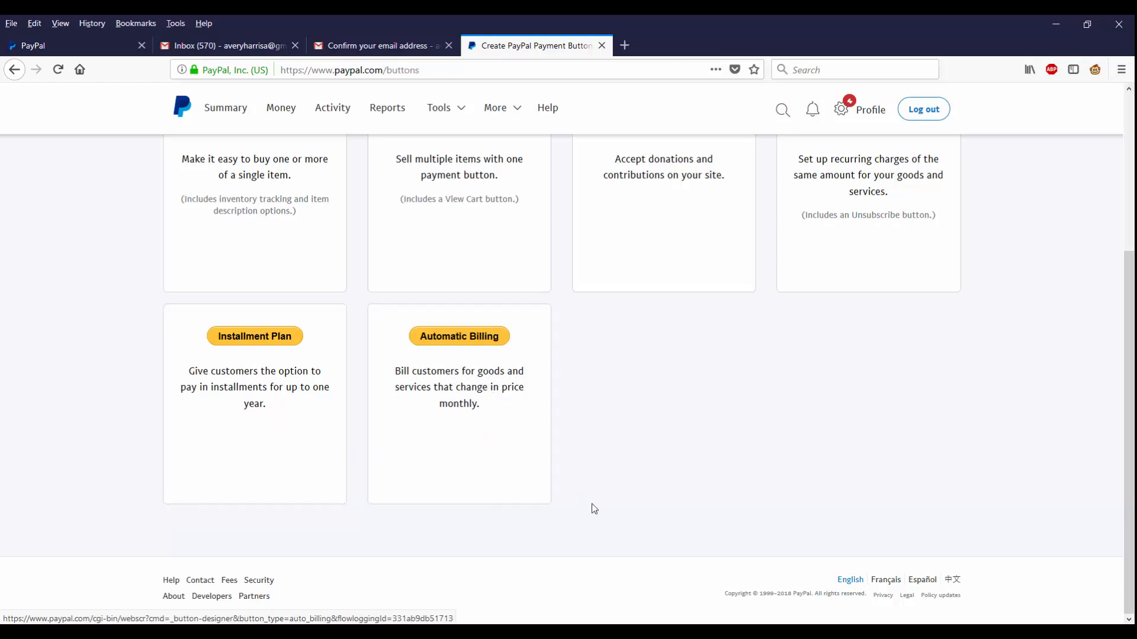
scroll(593, 503, up, 3)
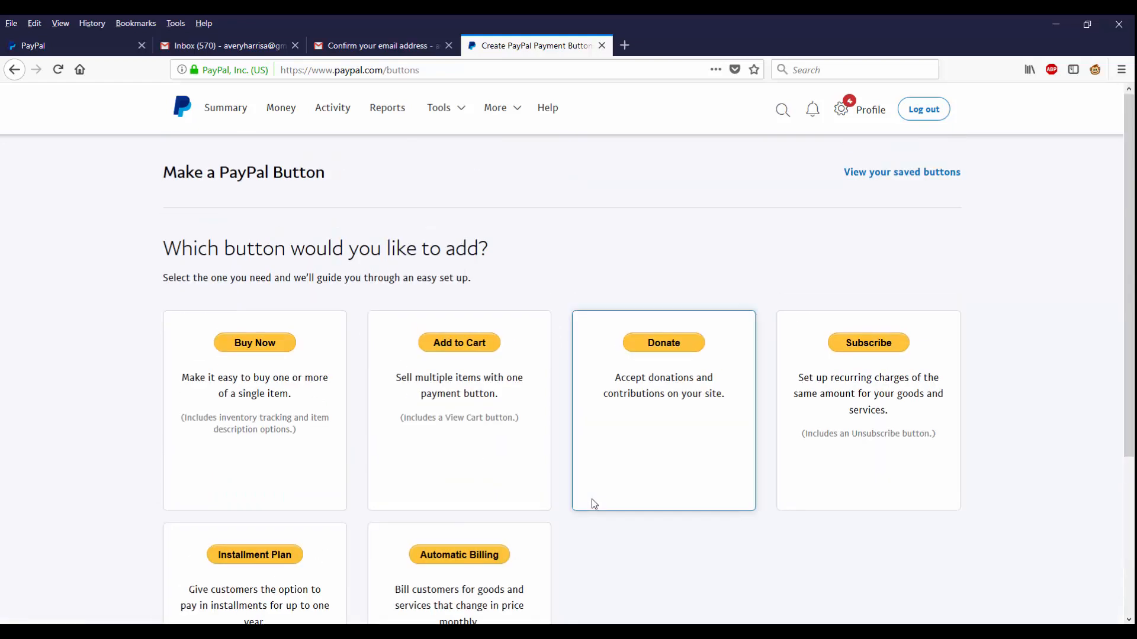
click(259, 349)
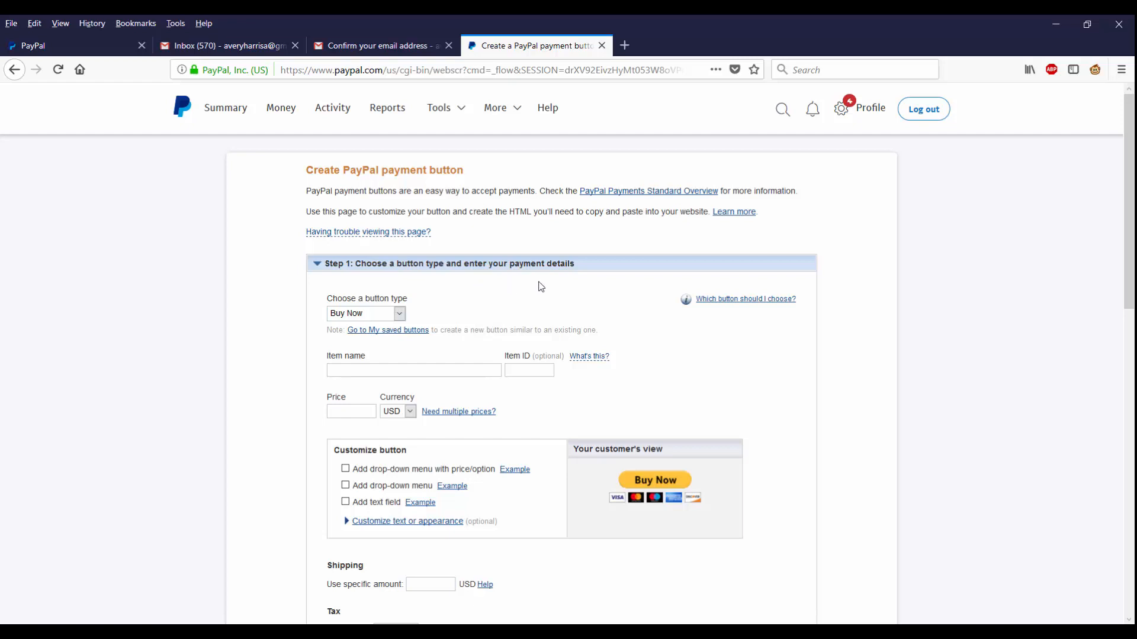
click(406, 319)
click(406, 319)
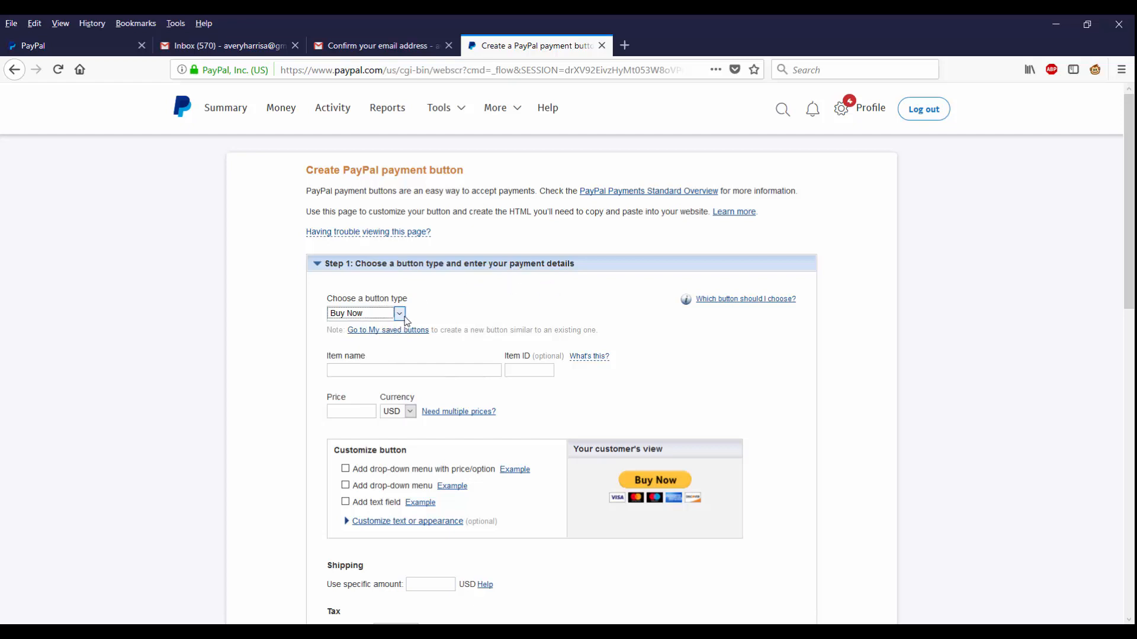
click(398, 373)
- Try the drop-down menu with price/option, plain drop-down menu and text field customizations one at a time, clearing each again
scroll(488, 385, down, 3)
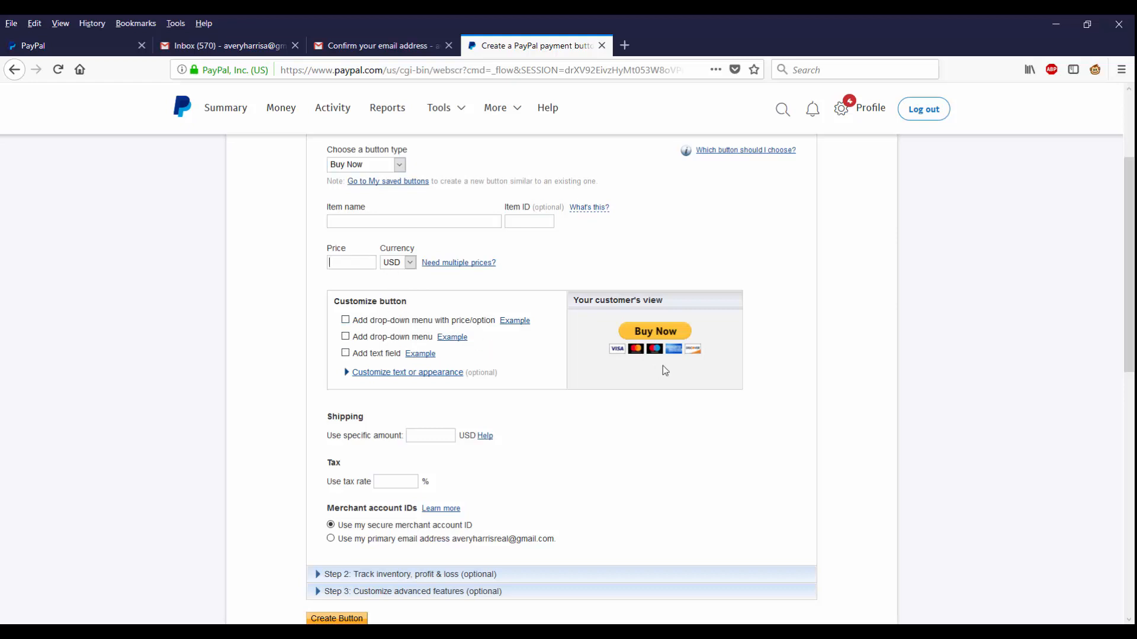
click(346, 319)
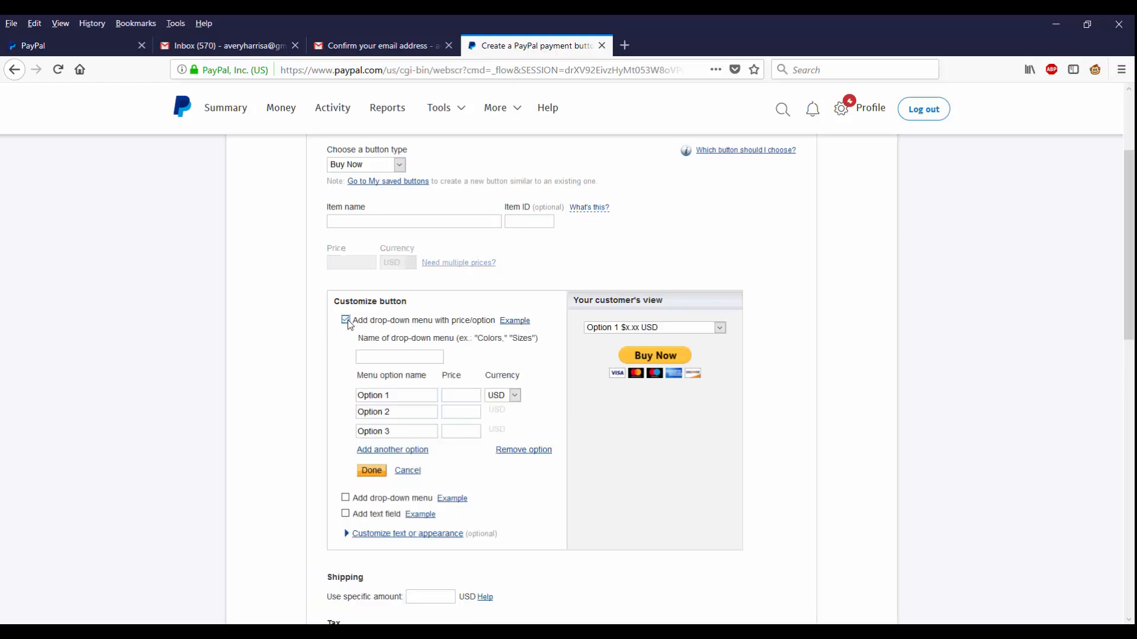
click(346, 321)
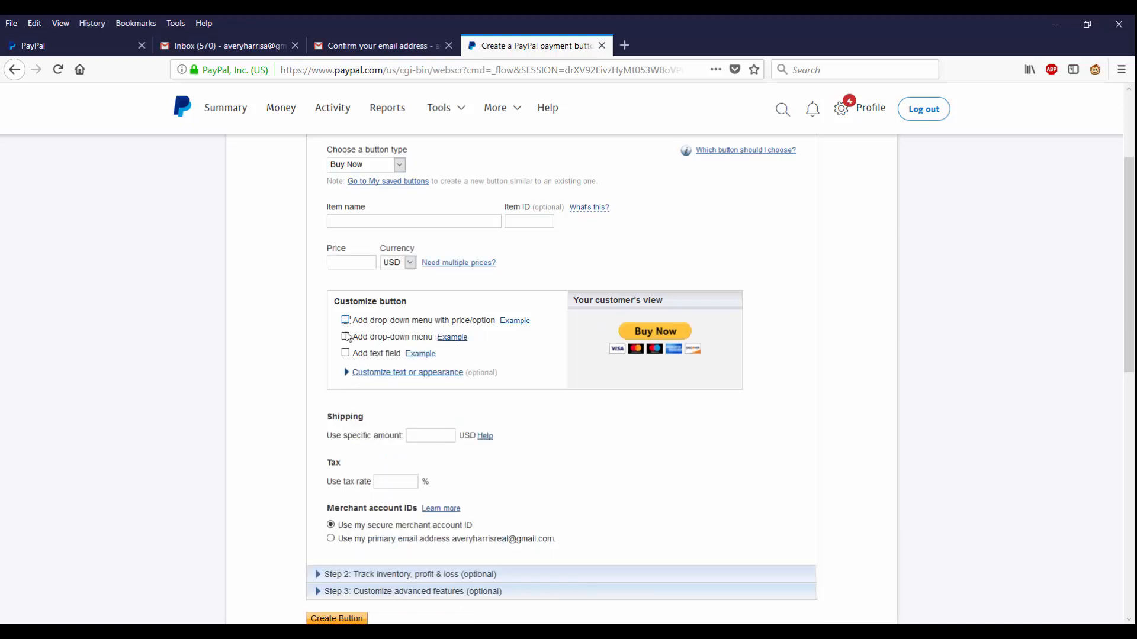
click(346, 337)
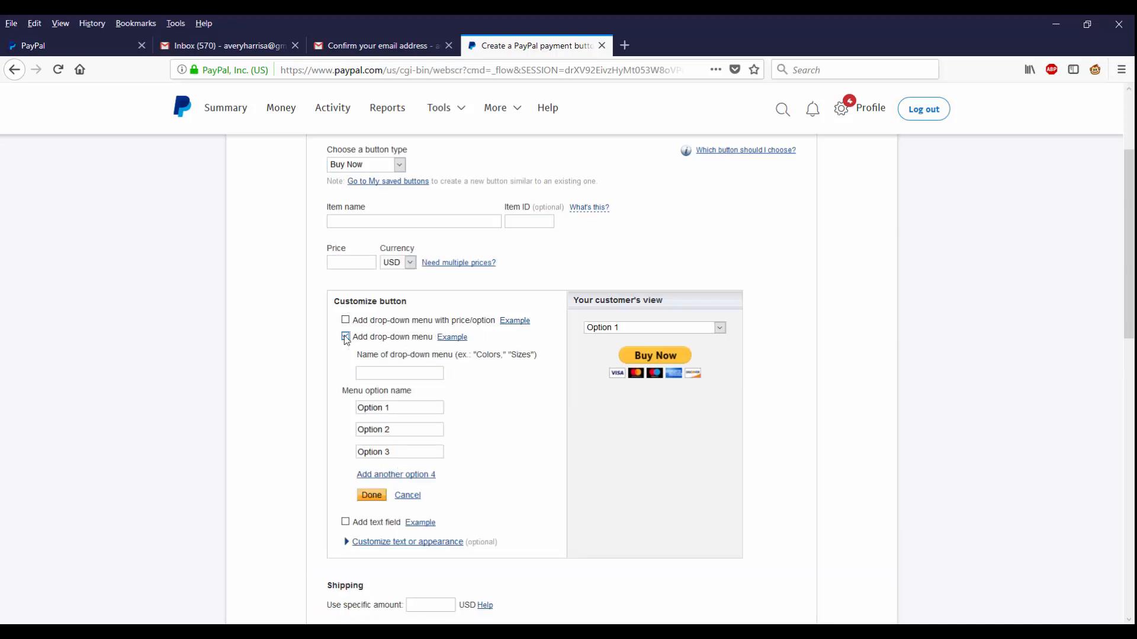
click(345, 337)
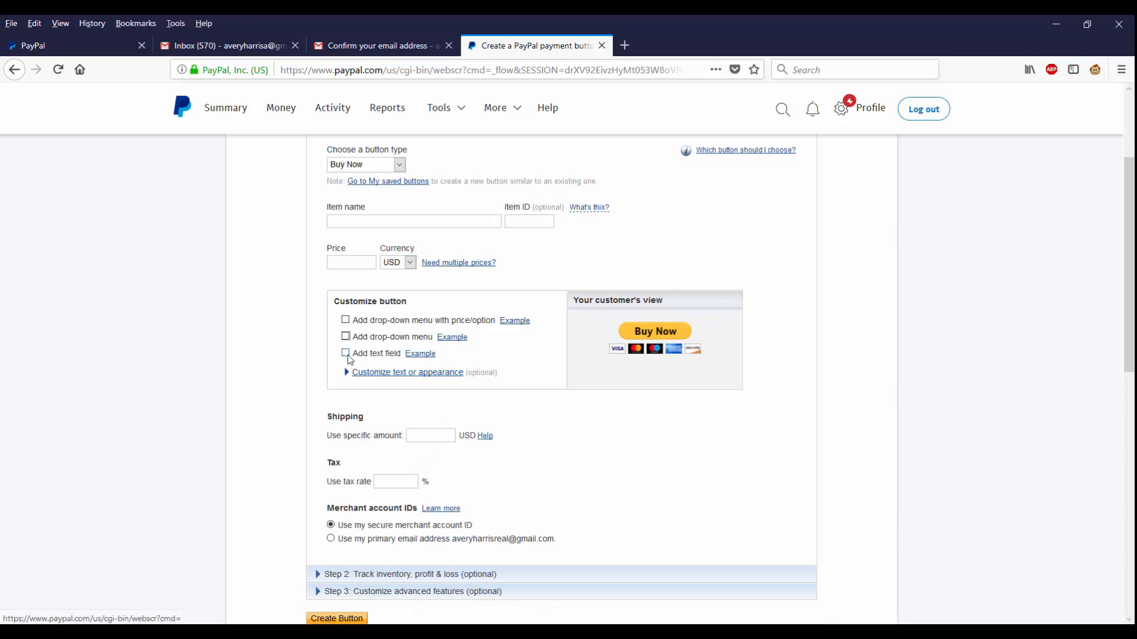
click(346, 354)
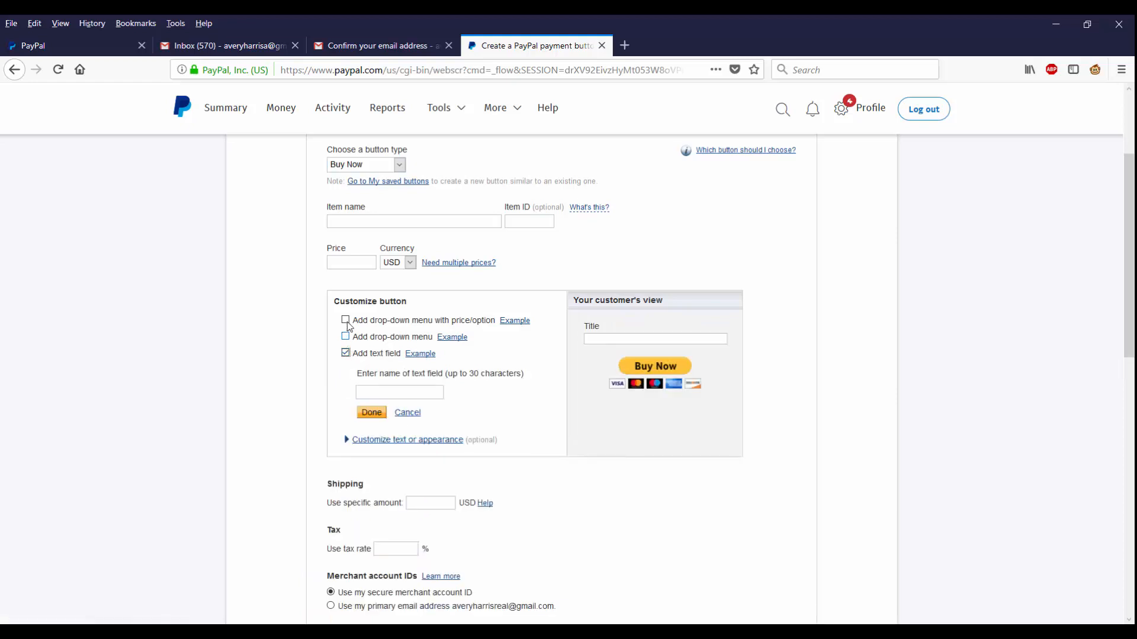
click(346, 353)
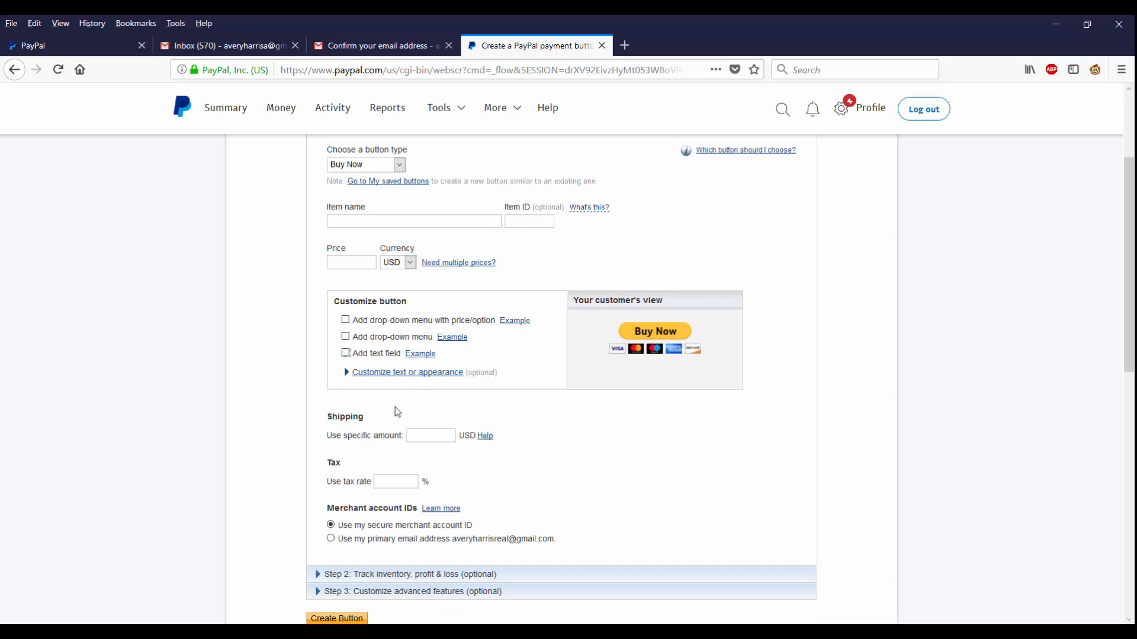
- Expand the text and appearance settings, try the smaller button size, and check the country and language choices
click(410, 374)
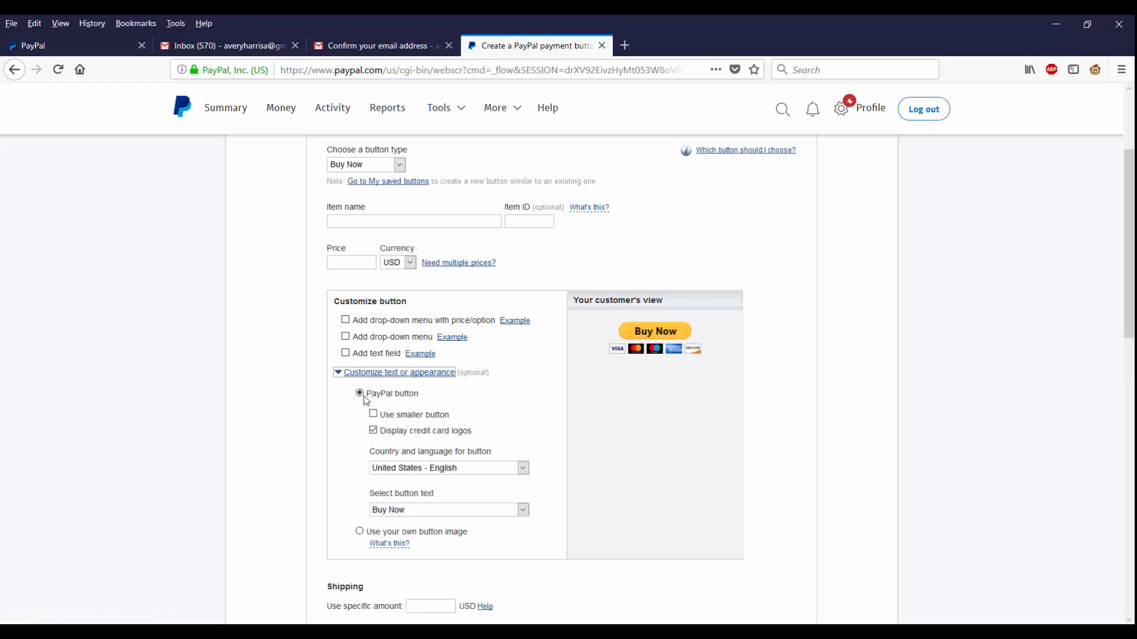
click(373, 415)
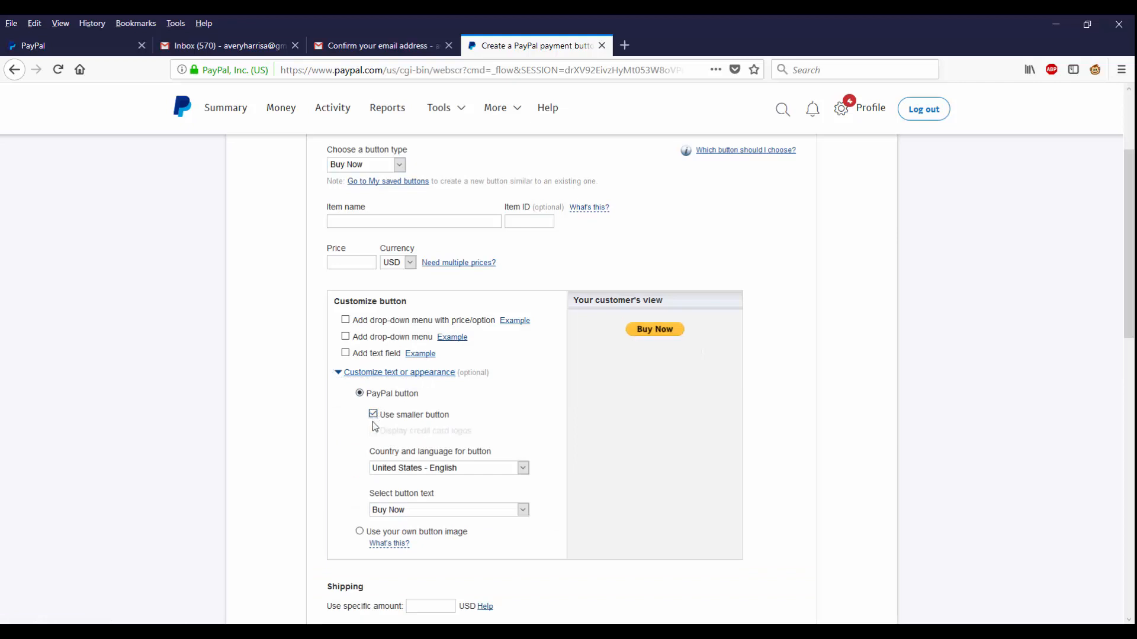
click(373, 416)
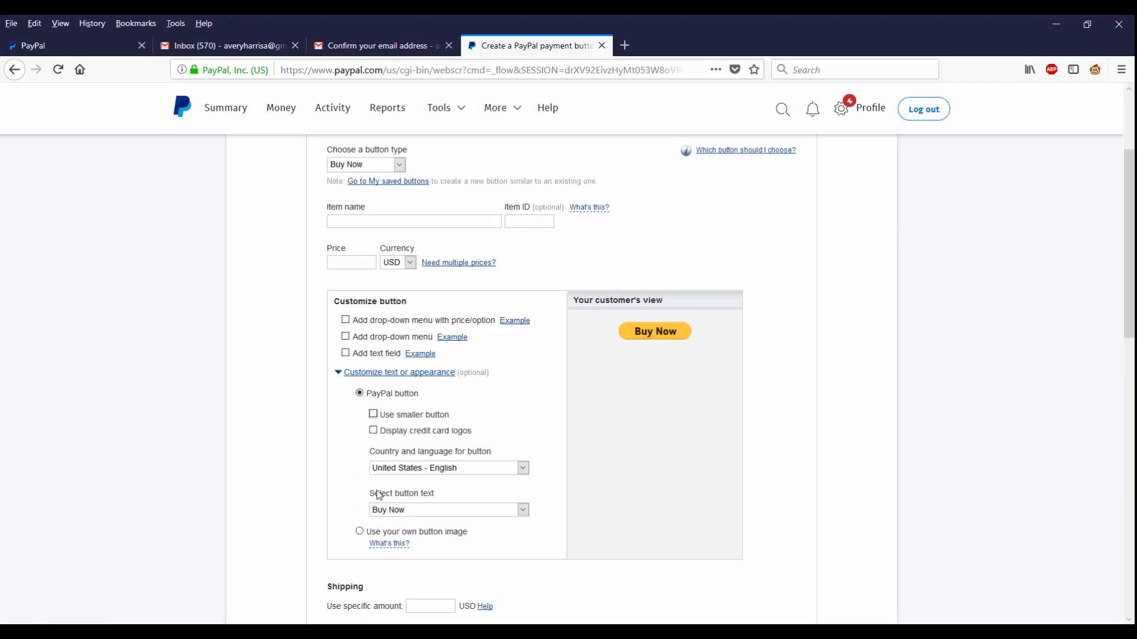
click(526, 472)
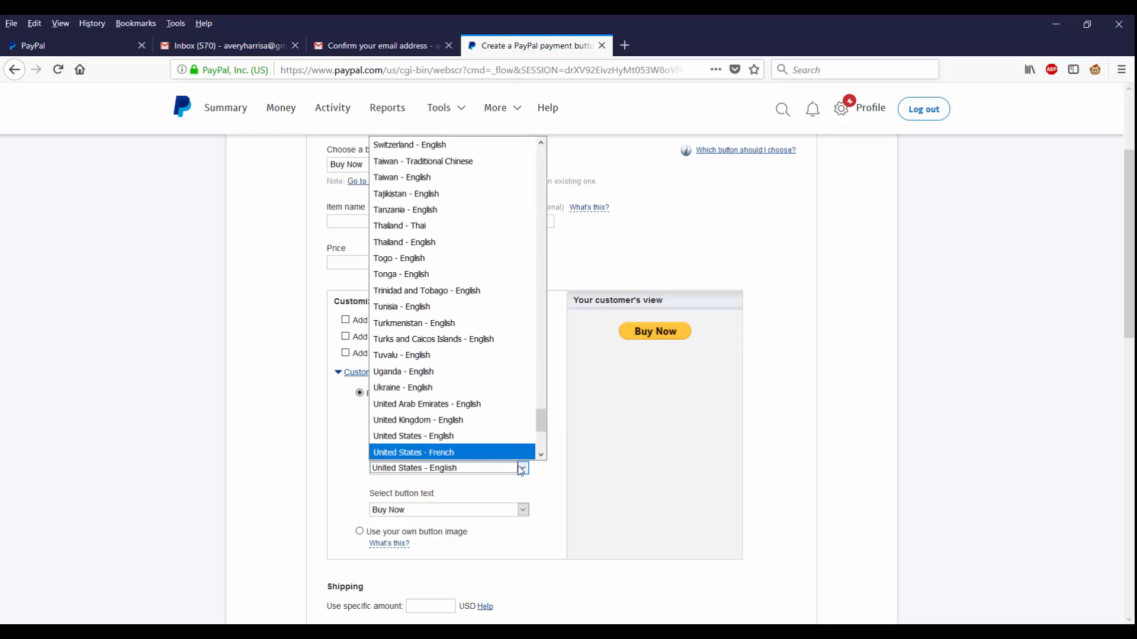
click(521, 472)
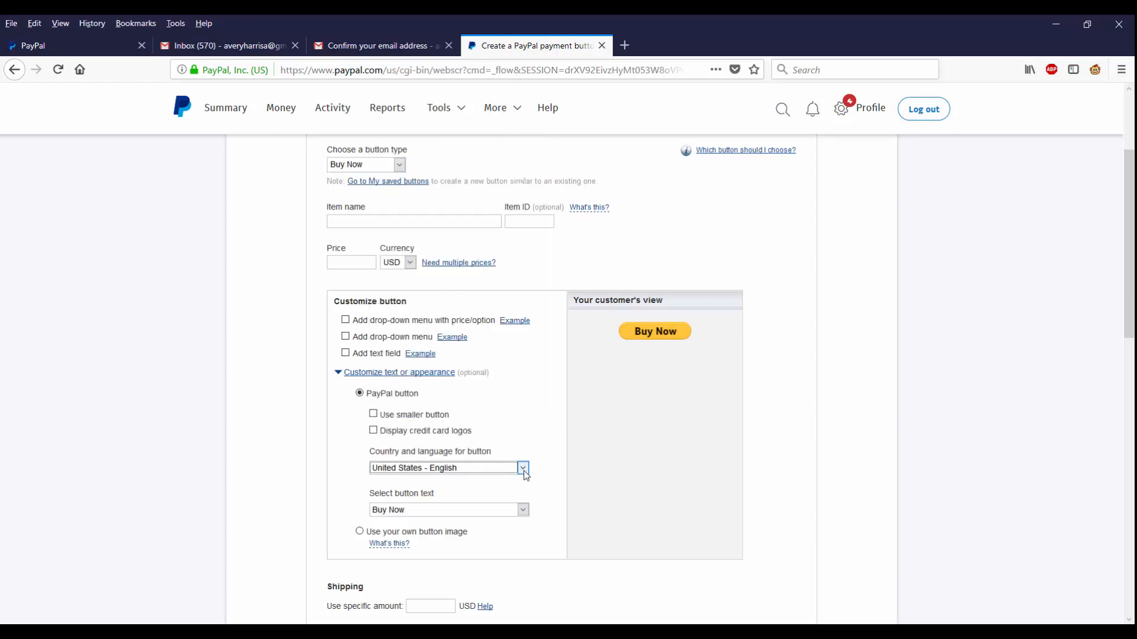
click(520, 472)
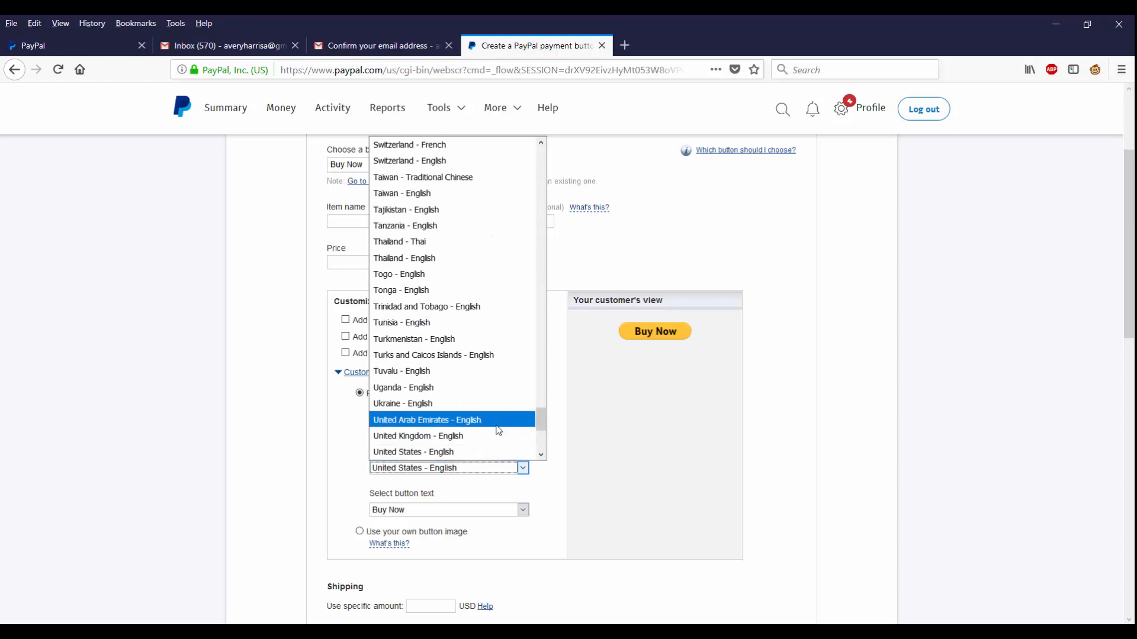
click(523, 469)
scroll(498, 417, down, 3)
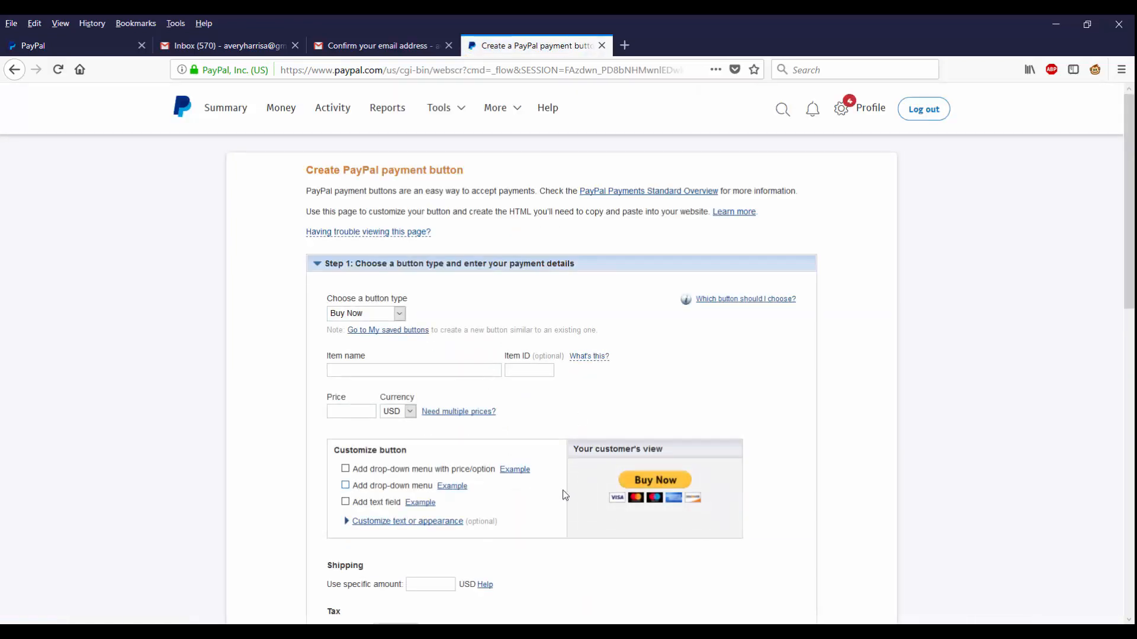
- Review the shipping amount, tax rate and merchant account ID settings of the Buy Now button
scroll(559, 482, down, 3)
scroll(485, 343, down, 5)
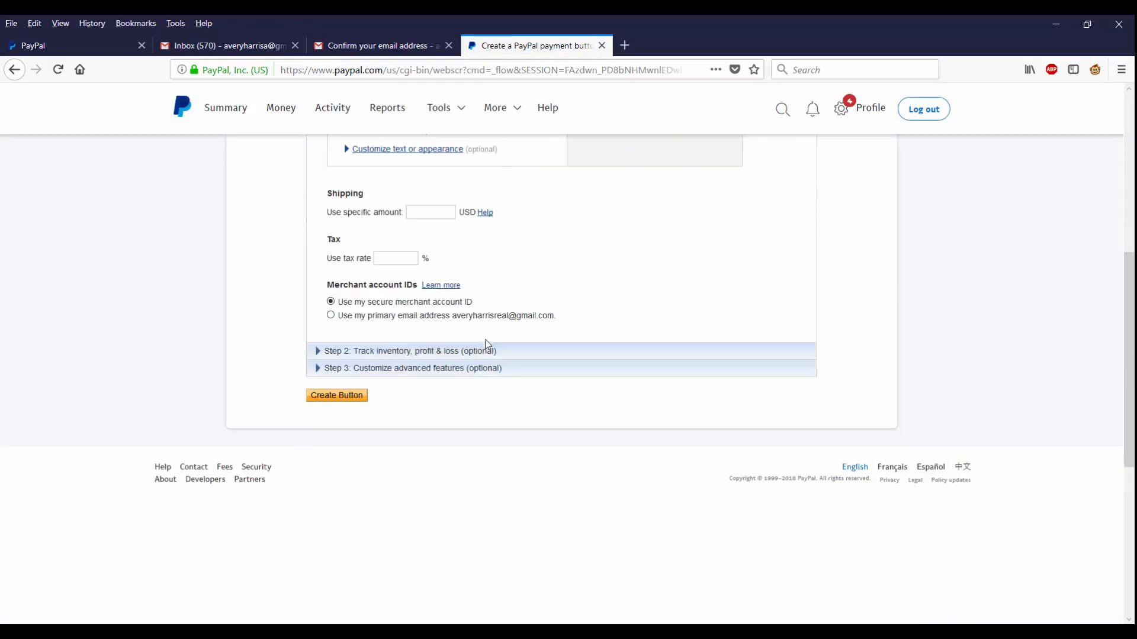
scroll(460, 326, up, 2)
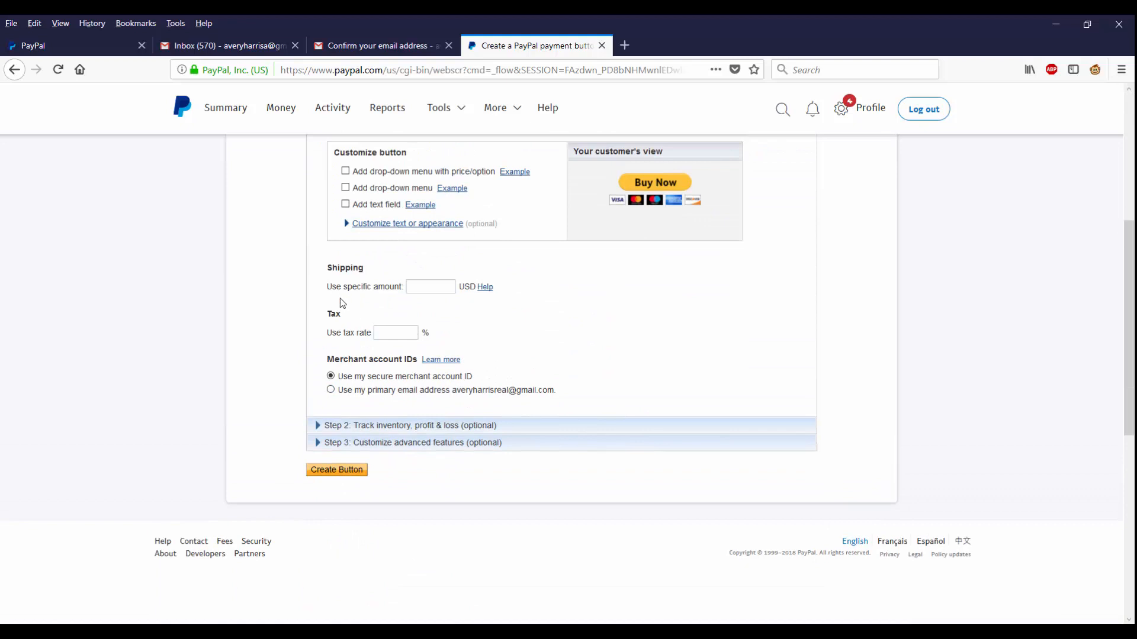
click(433, 292)
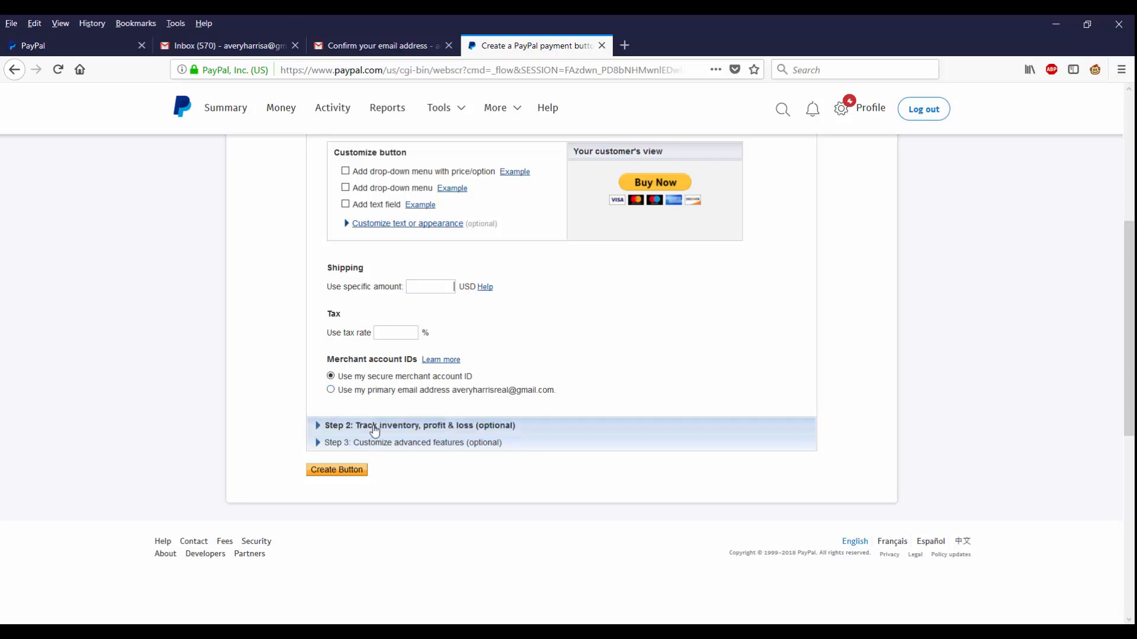
- Expand Step 2 on tracking inventory, profit and loss, and review its options
click(316, 426)
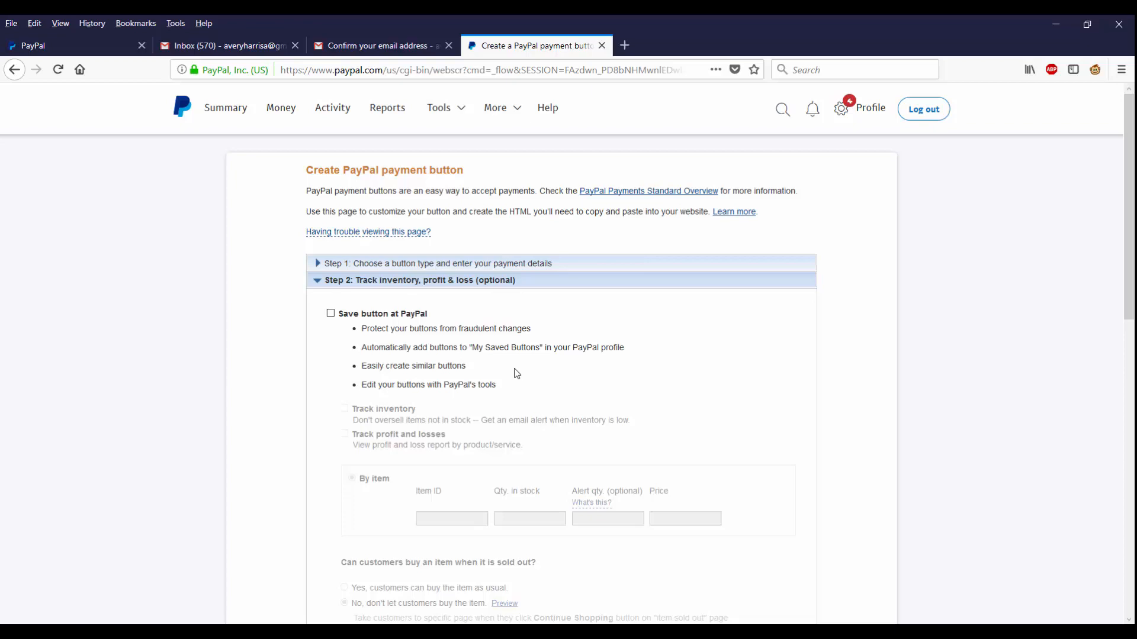
scroll(525, 396, down, 4)
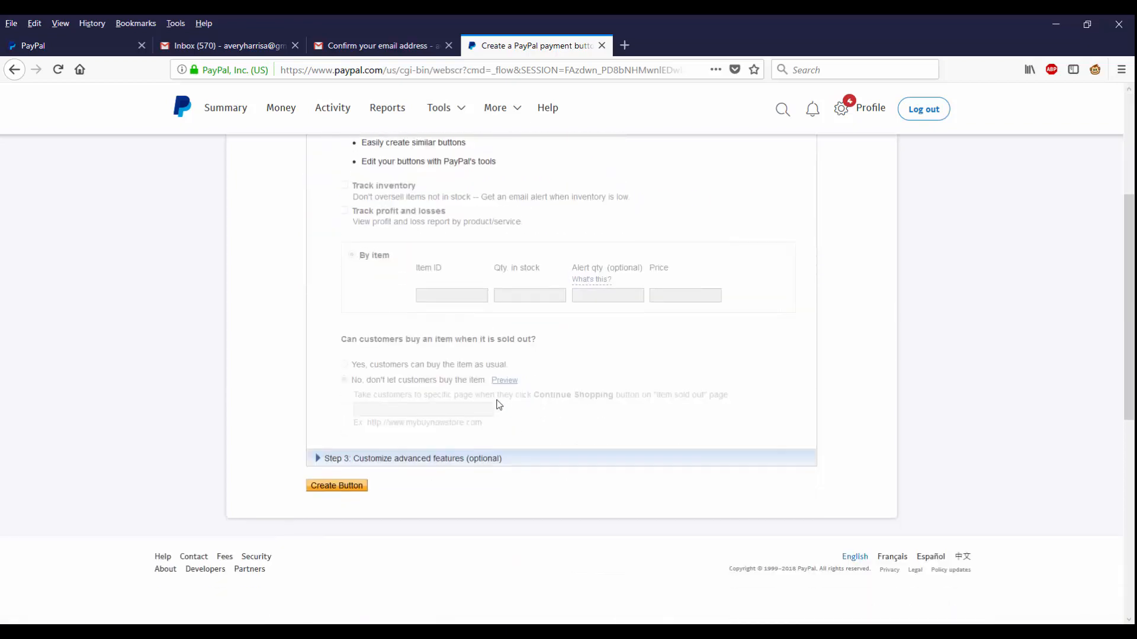
scroll(474, 404, up, 3)
scroll(452, 405, up, 1)
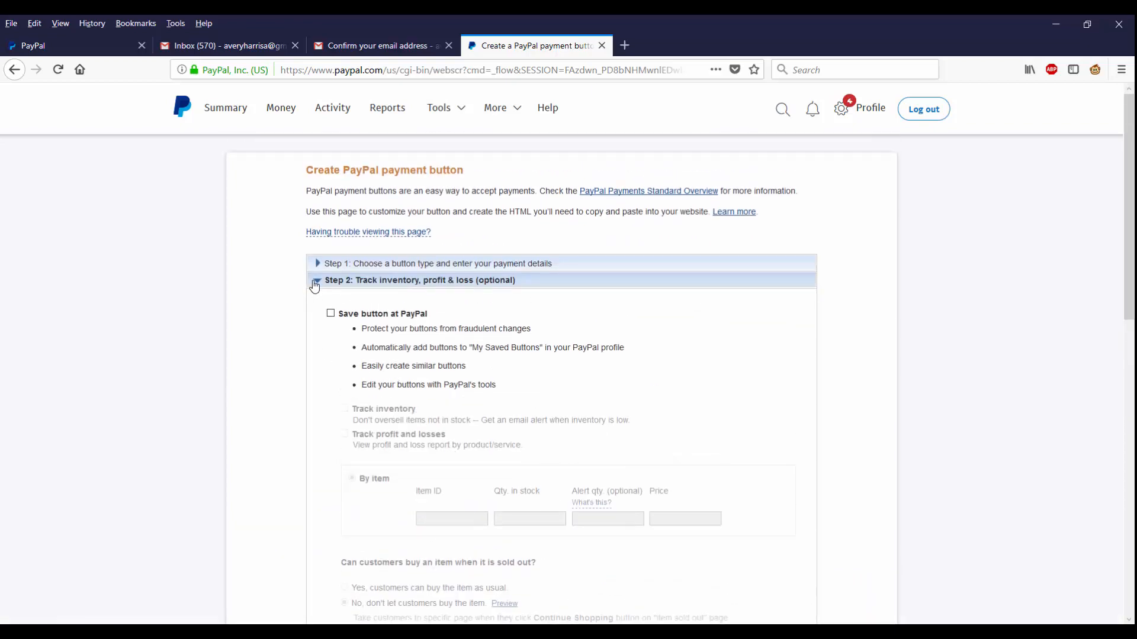
- Return to Step 1 and fill in item name "shoes", a price, a shipping amount of 1.00 USD and a tax rate of 5%
click(314, 282)
scroll(322, 274, down, 3)
scroll(315, 290, up, 3)
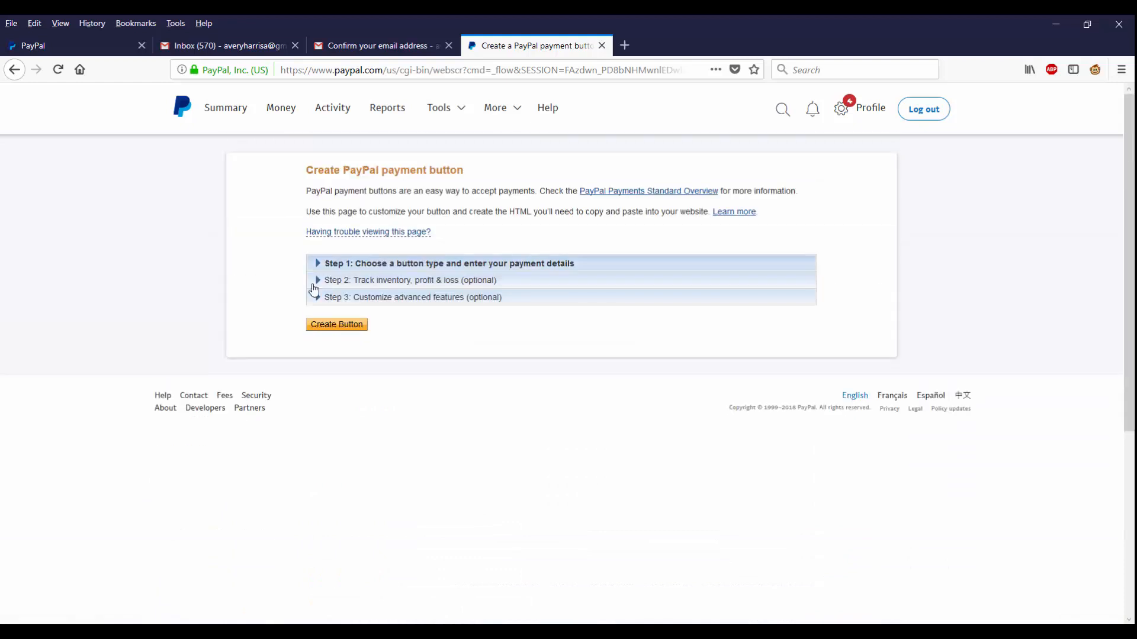
click(315, 264)
scroll(403, 369, down, 3)
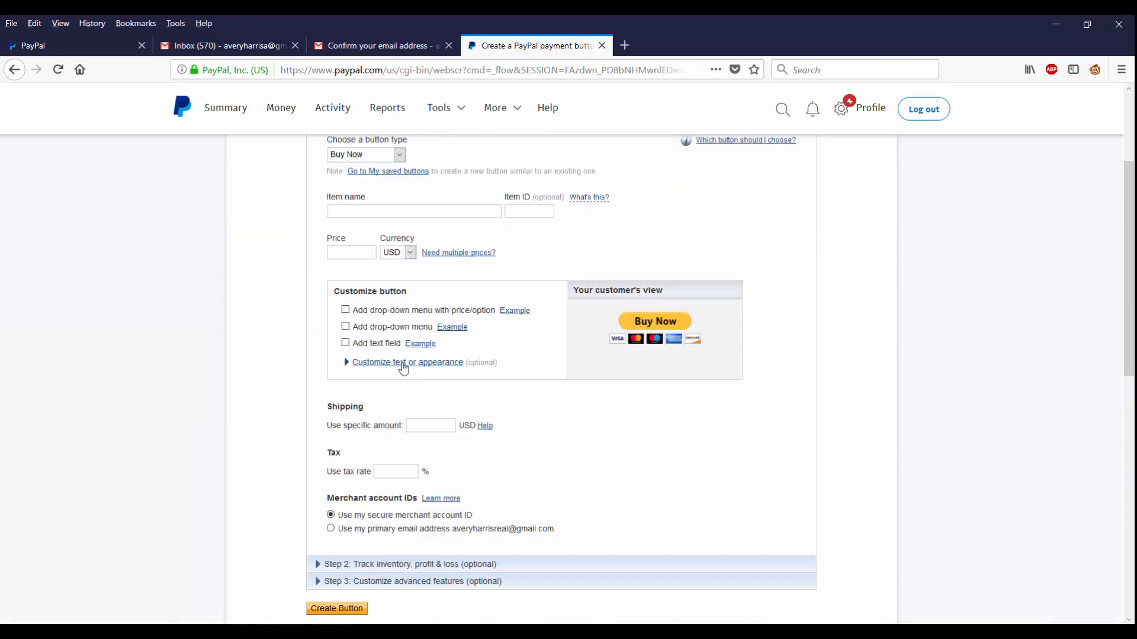
click(392, 212)
text(shoes)
click(368, 251)
scroll(316, 359, down, 5)
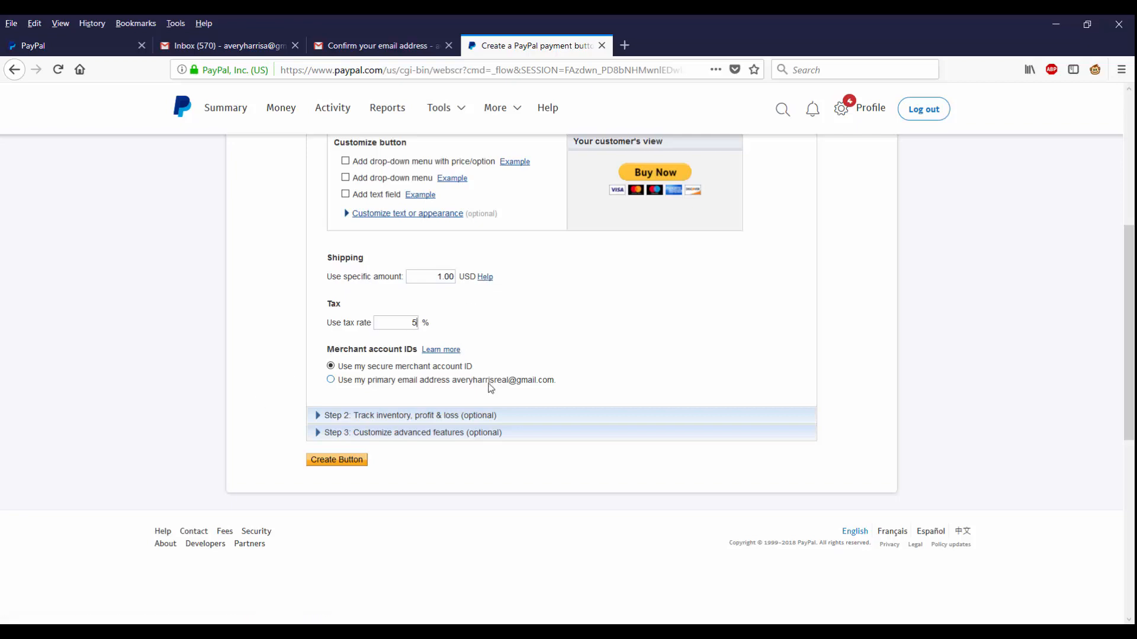
- Expand Step 3 on advanced features and review the checkout page options and the advanced variables
click(352, 433)
scroll(361, 425, down, 6)
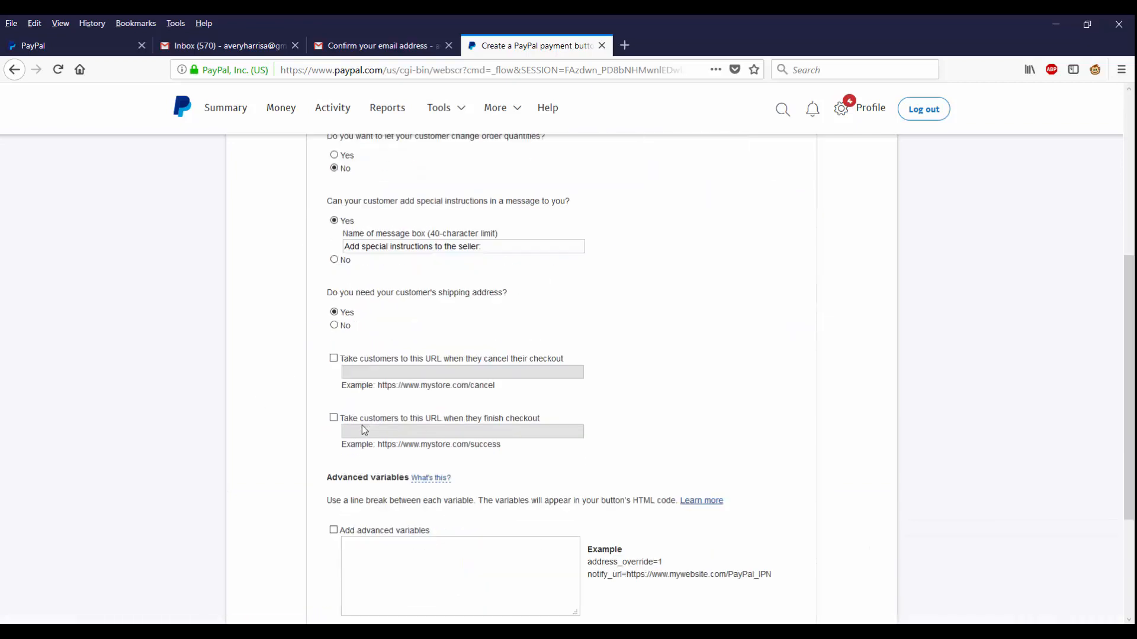
scroll(361, 425, up, 2)
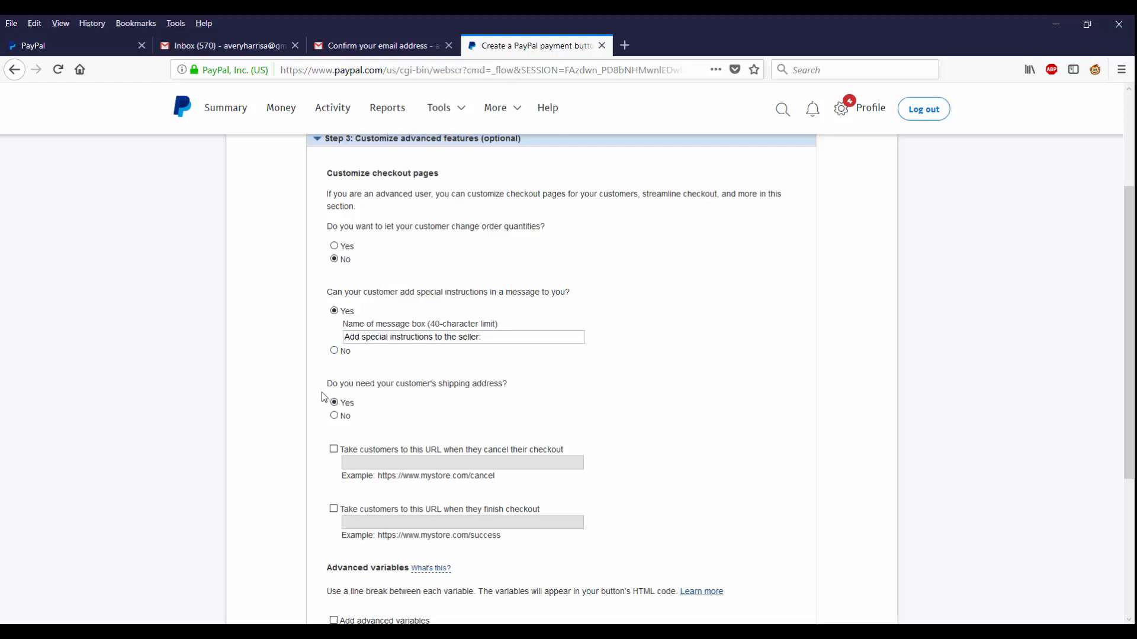
scroll(321, 392, down, 2)
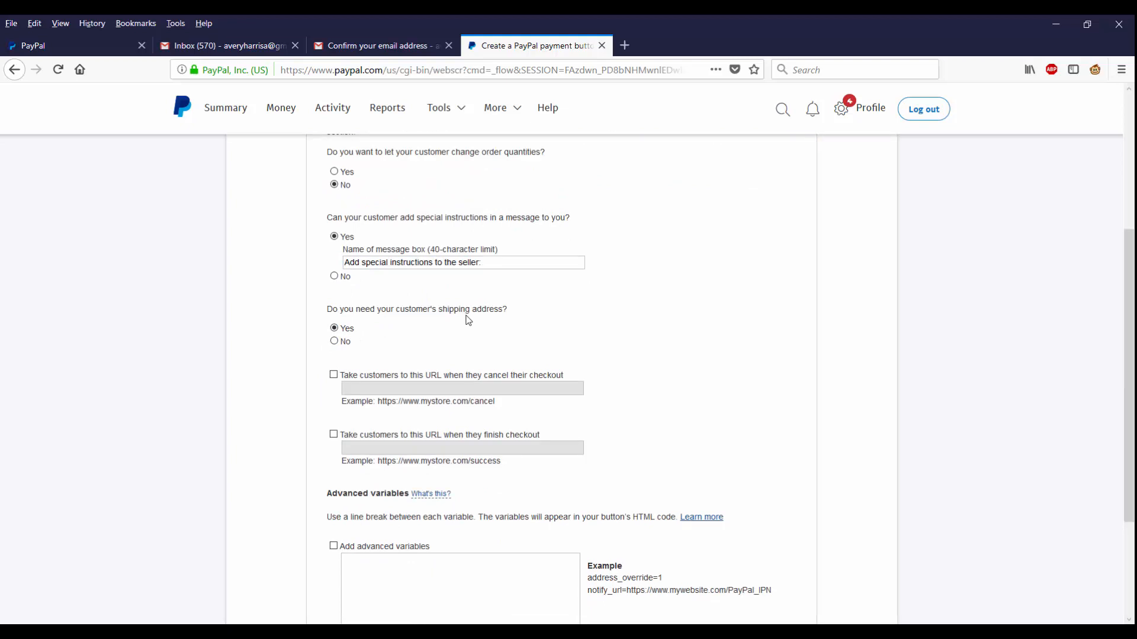
scroll(447, 338, down, 5)
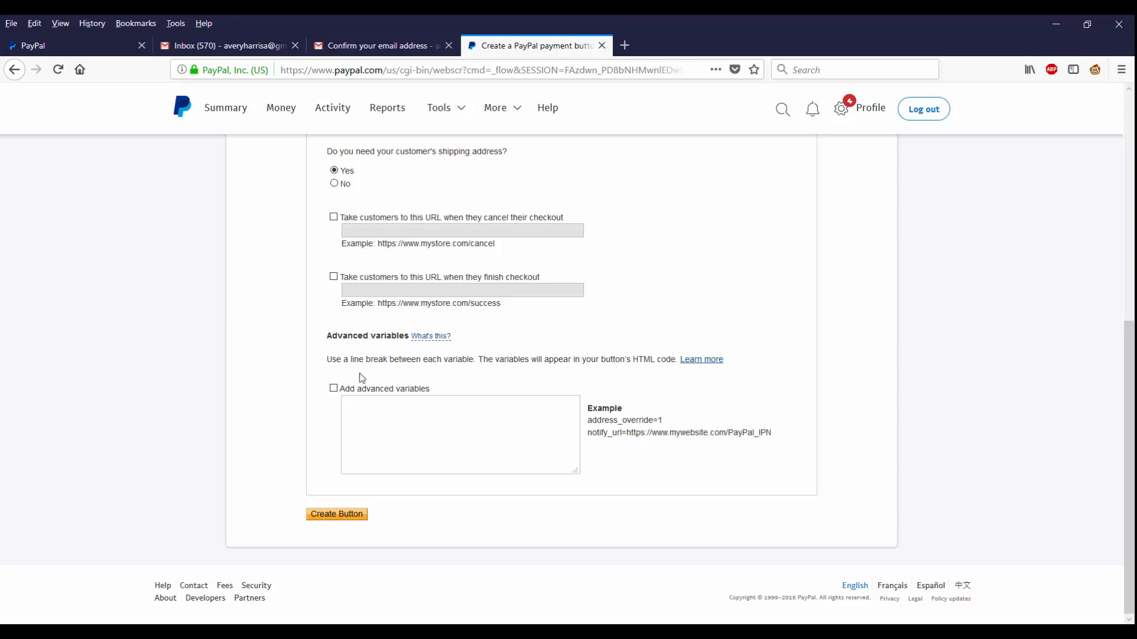
mouse_move(424, 342)
- Create the Buy Now button and select all of its generated website HTML code
click(338, 516)
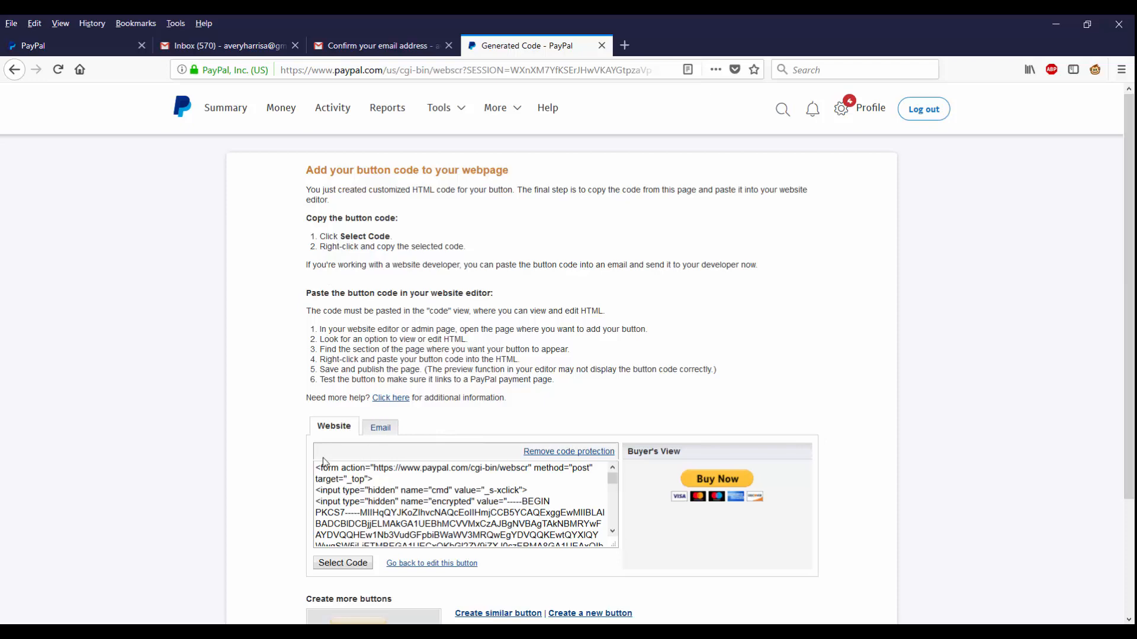
drag(317, 469, 388, 521)
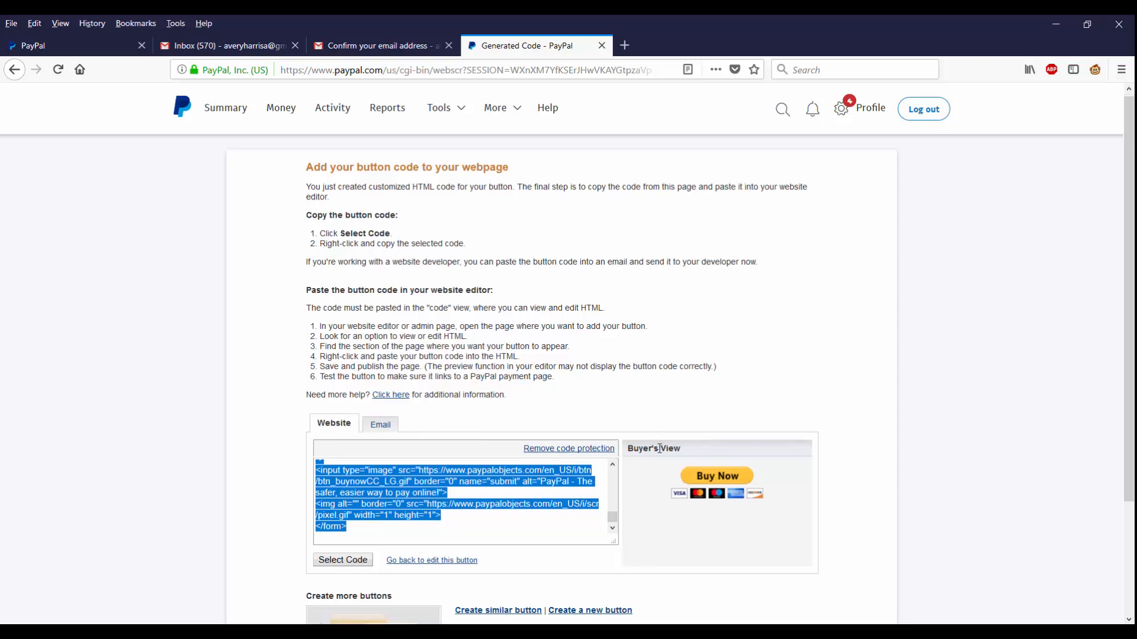
- Leave the generated button code page and go to the account's Summary page
scroll(634, 511, down, 3)
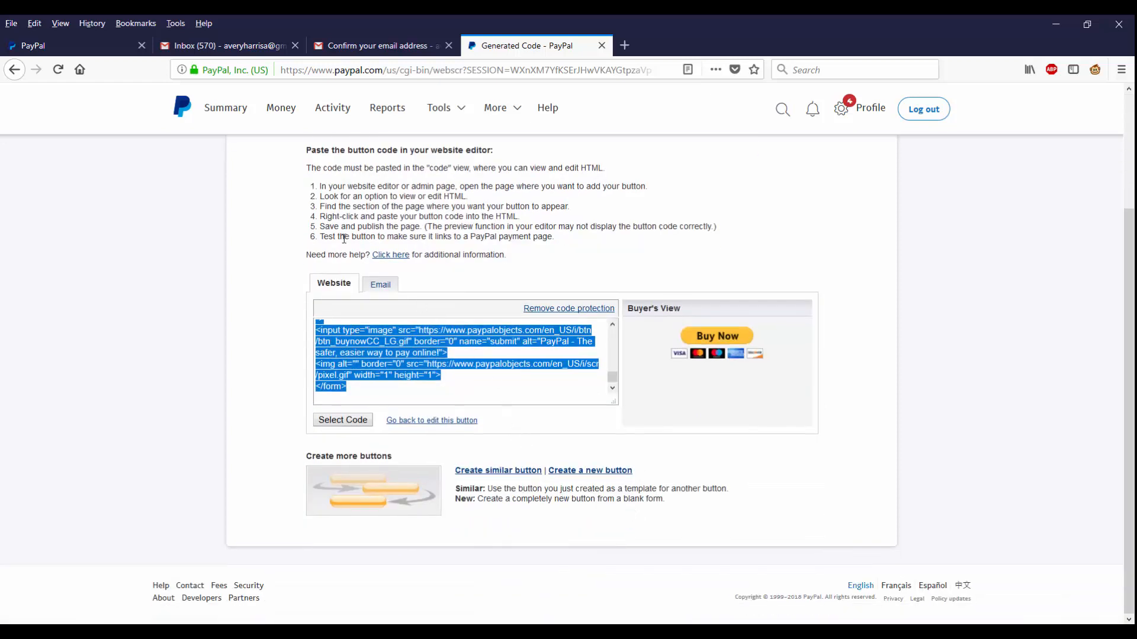
click(235, 115)
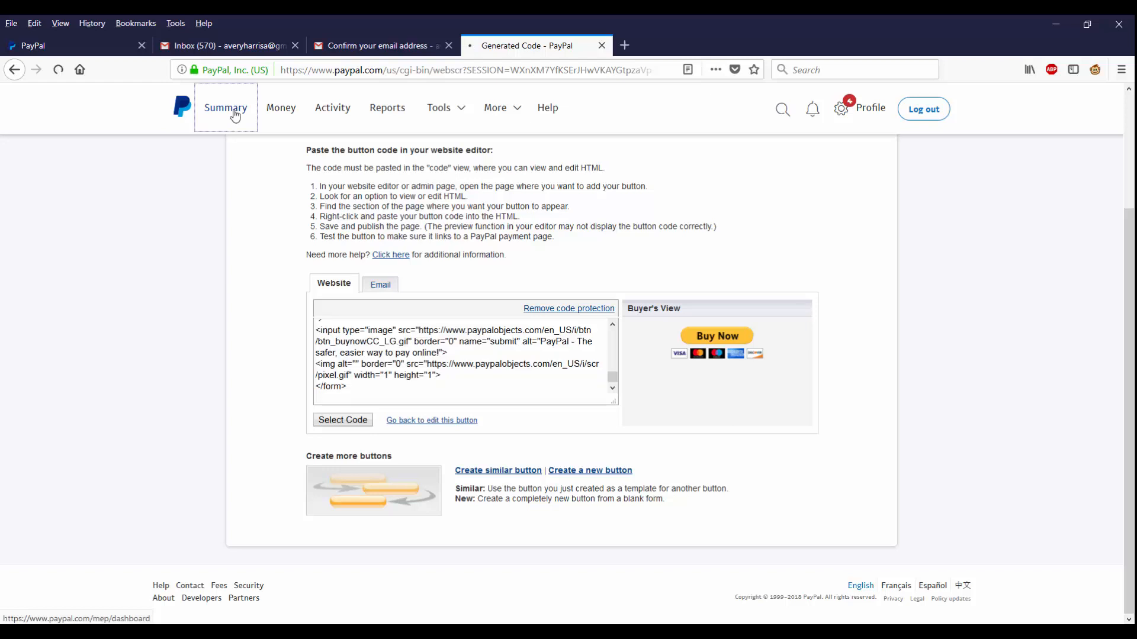